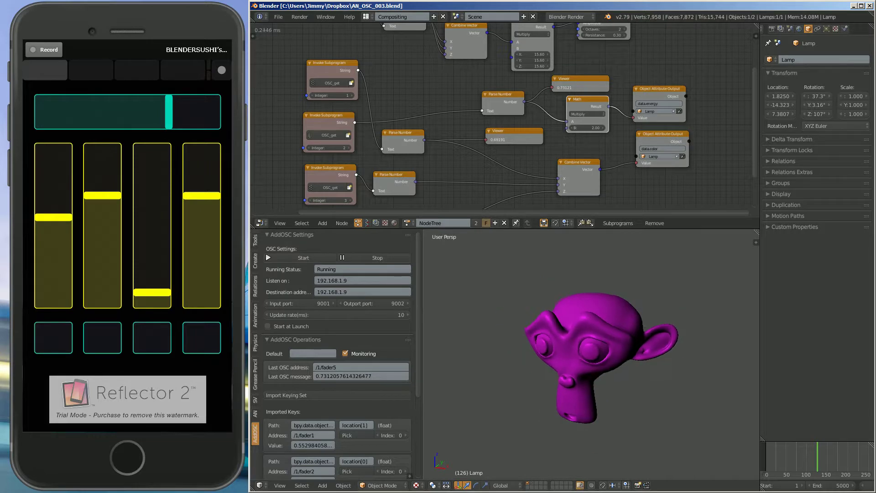
Widen the tool shelf beside the 3D view to give the AddOSC fields more room
middle_drag(593, 342, 610, 343)
scroll(547, 118, down, 2)
middle_drag(548, 119, 543, 106)
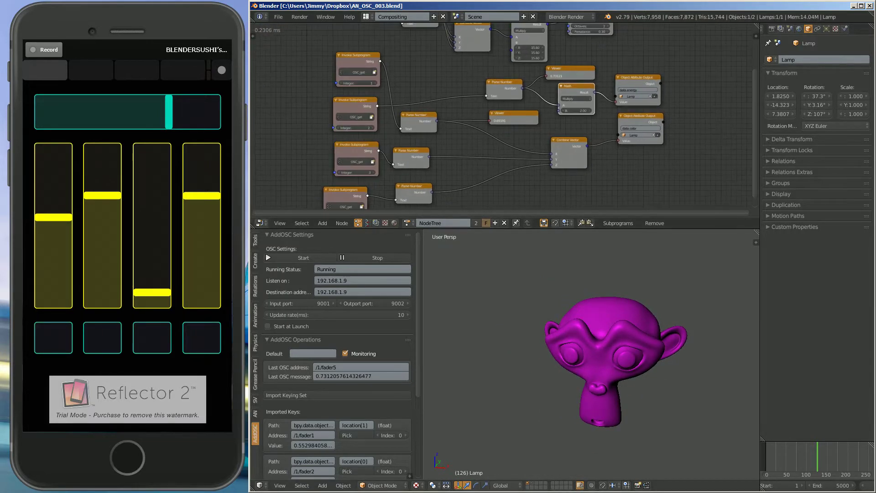
drag(418, 347, 447, 347)
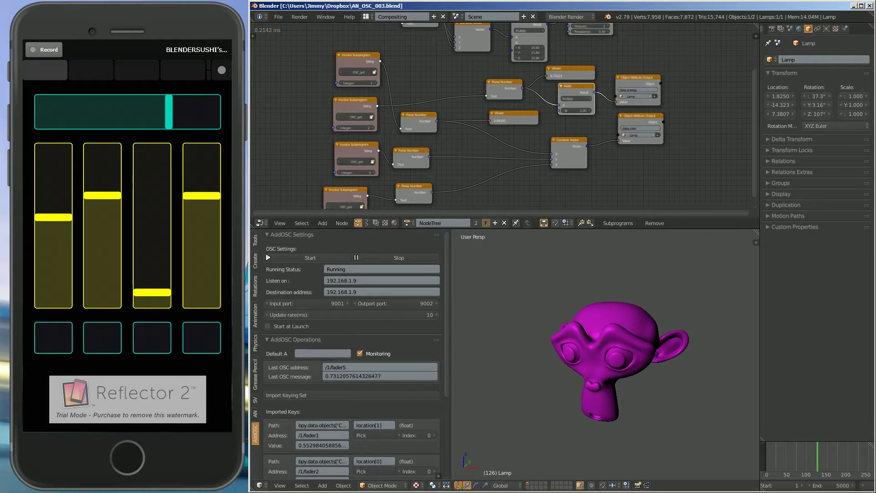
scroll(504, 107, down, 1)
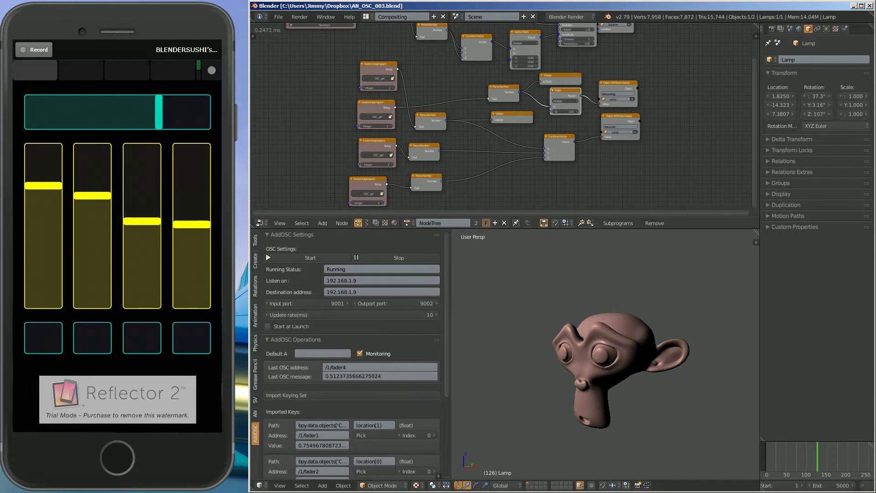
Examine the upper node chain from the OSC_get Script node through Parse Number and Combine Vector to Vector Wiggle
scroll(505, 116, up, 3)
middle_drag(505, 91, 504, 169)
scroll(505, 117, up, 1)
scroll(505, 116, up, 1)
middle_drag(505, 116, 601, 154)
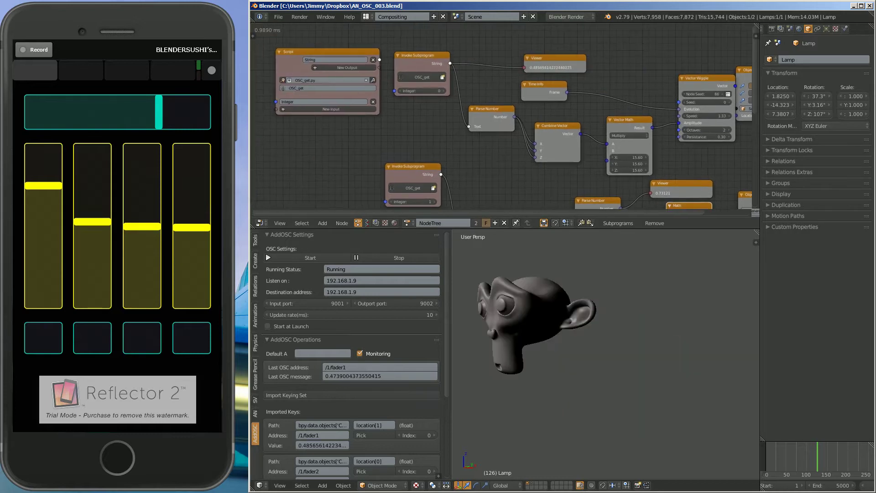
scroll(502, 114, up, 2)
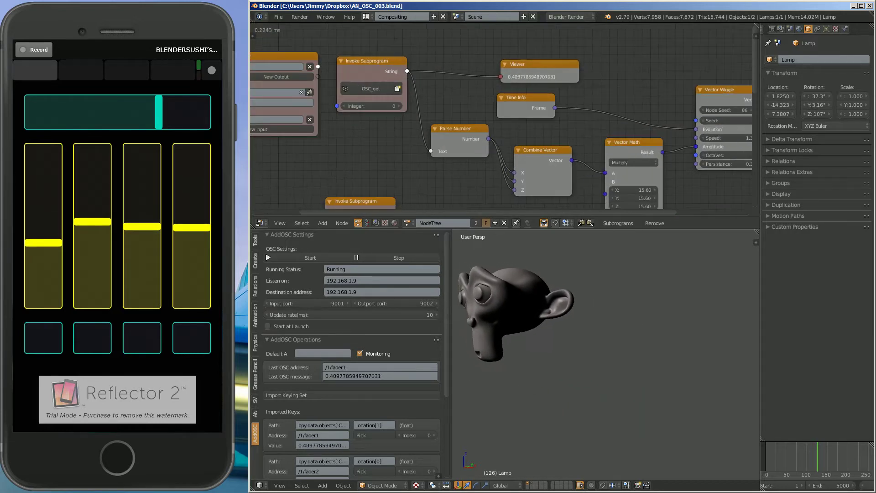
middle_drag(502, 114, 521, 113)
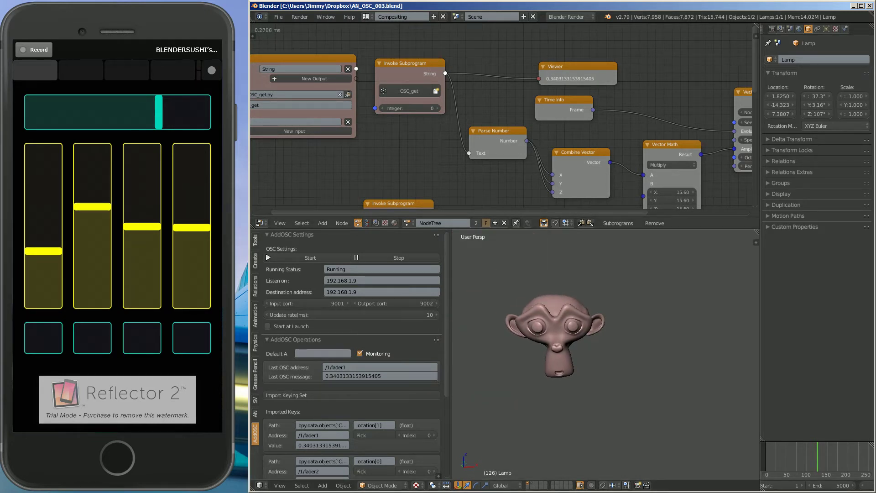
scroll(516, 107, down, 2)
mouse_move(502, 114)
middle_down()
mouse_move(518, 97)
mouse_move(500, 114)
mouse_move(499, 99)
middle_up()
scroll(506, 119, down, 1)
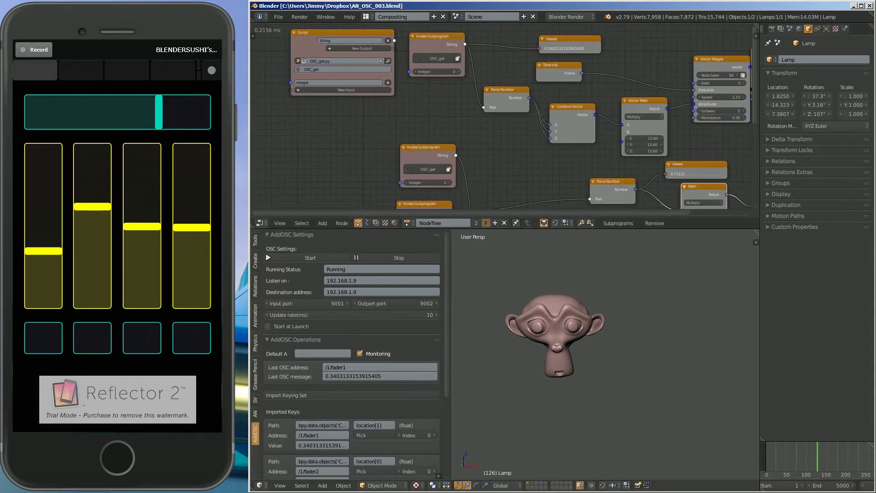
Enlarge the 3D view area and its tool shelf, split the area horizontally, and turn the upper part into a Text Editor
drag(451, 319, 486, 320)
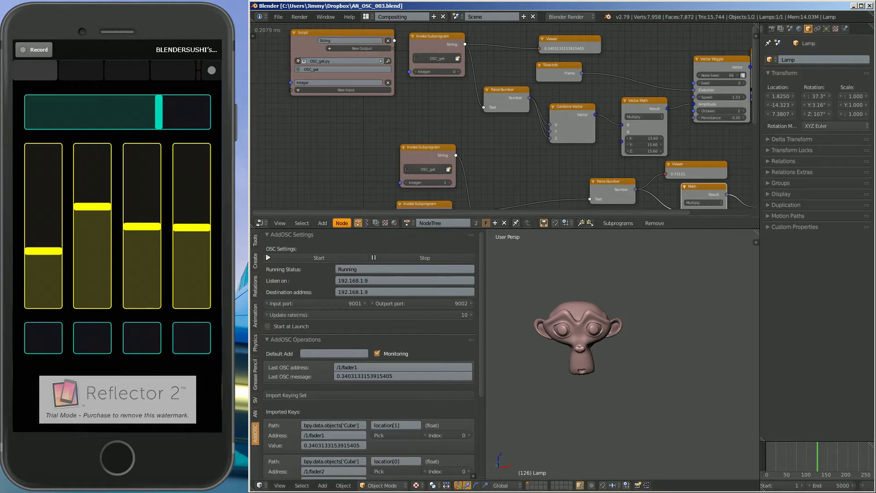
drag(502, 217, 502, 184)
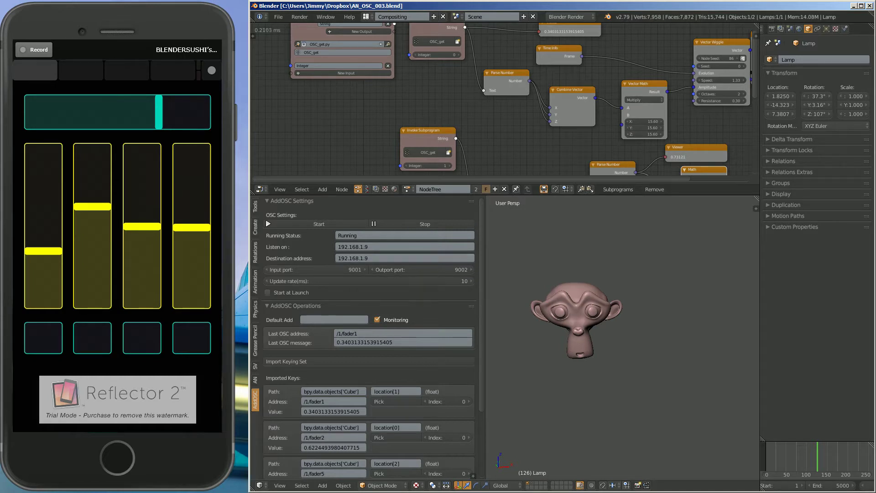
drag(757, 198, 754, 288)
click(261, 282)
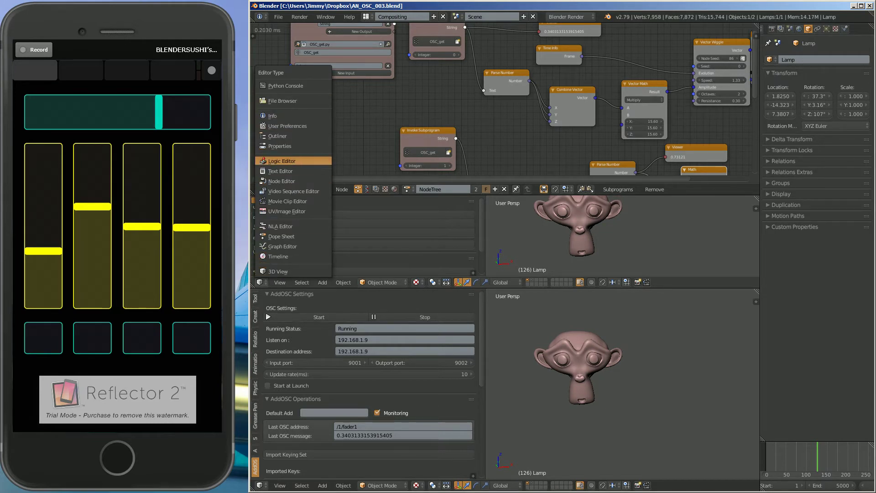
click(280, 171)
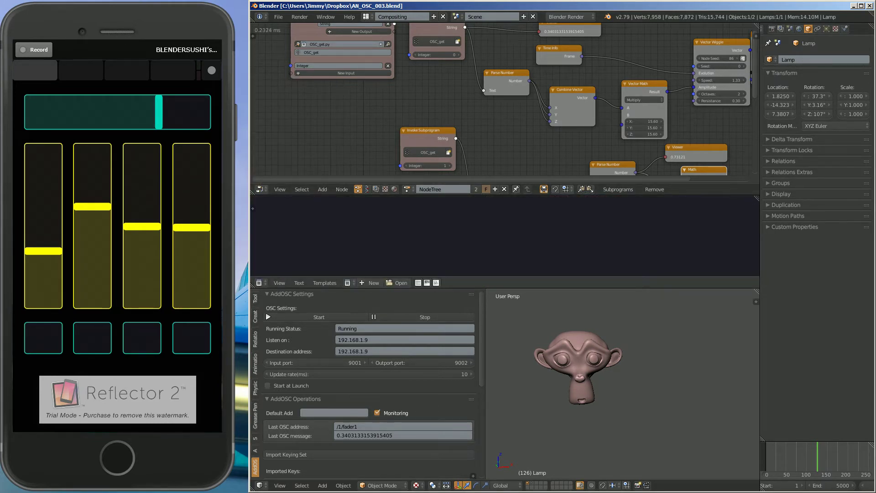
Display the OSC_get.py script in the Text Editor and make the editor area taller
click(350, 282)
click(363, 298)
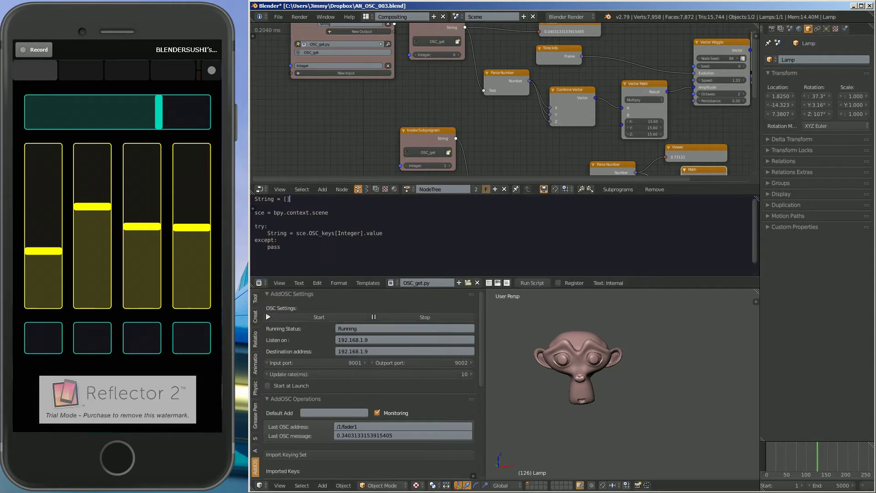
drag(392, 287, 392, 310)
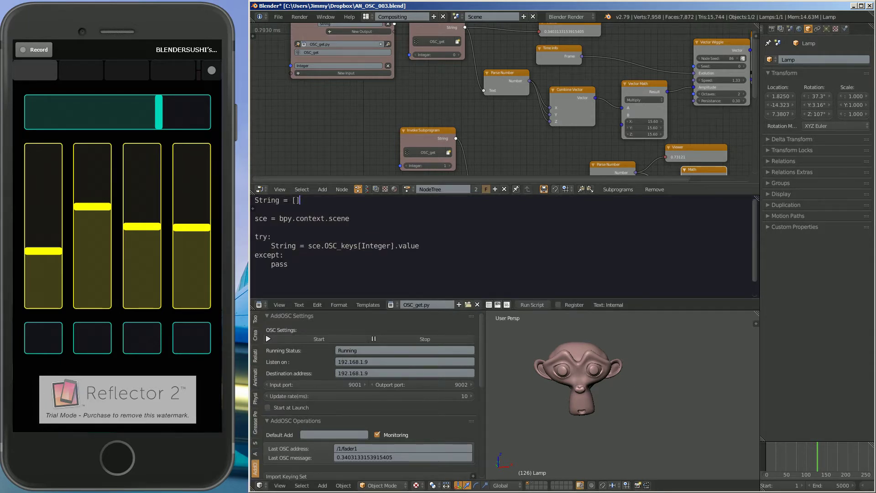
Widen the node, text and 3D editors by narrowing the Properties editor
middle_drag(456, 105, 498, 144)
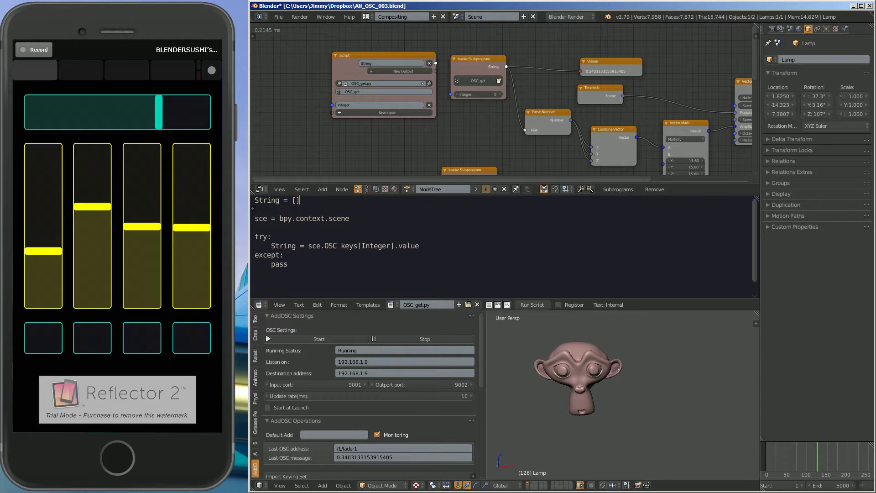
drag(760, 137, 812, 137)
middle_drag(483, 66, 488, 75)
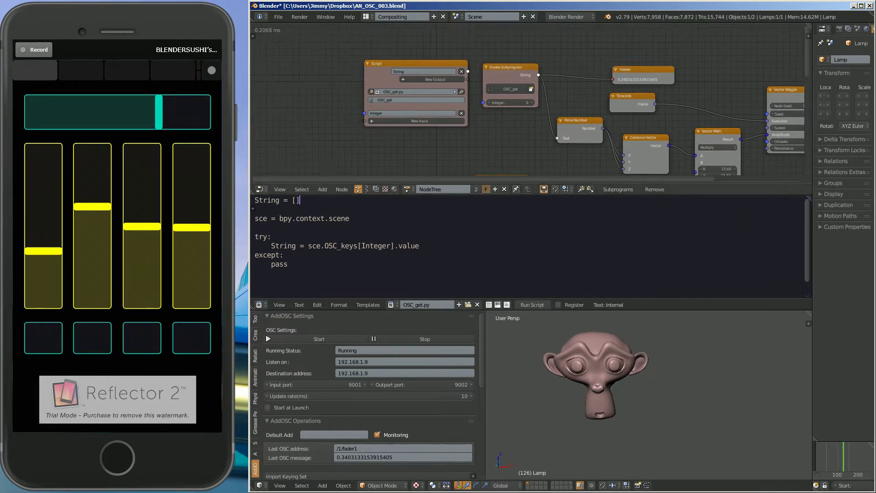
Move the Script node farther left of the first Invoke Subprogram node in the node tree
scroll(487, 75, up, 3)
drag(388, 62, 355, 64)
middle_drag(356, 63, 409, 62)
scroll(409, 62, up, 1)
drag(409, 62, 369, 49)
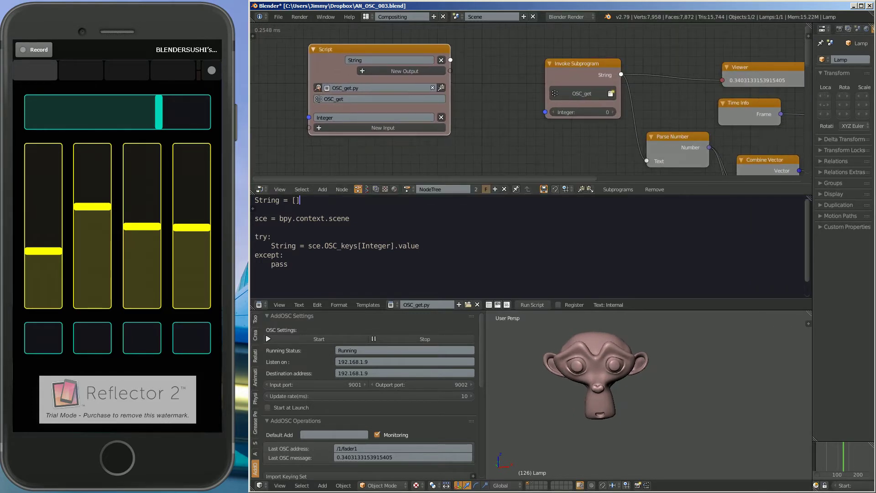
click(256, 227)
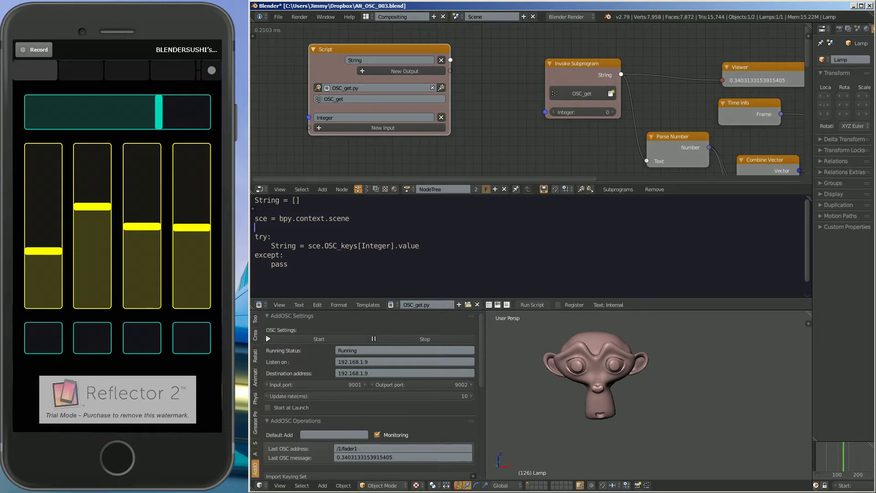
drag(385, 49, 360, 46)
scroll(502, 91, down, 3)
middle_drag(502, 91, 491, 94)
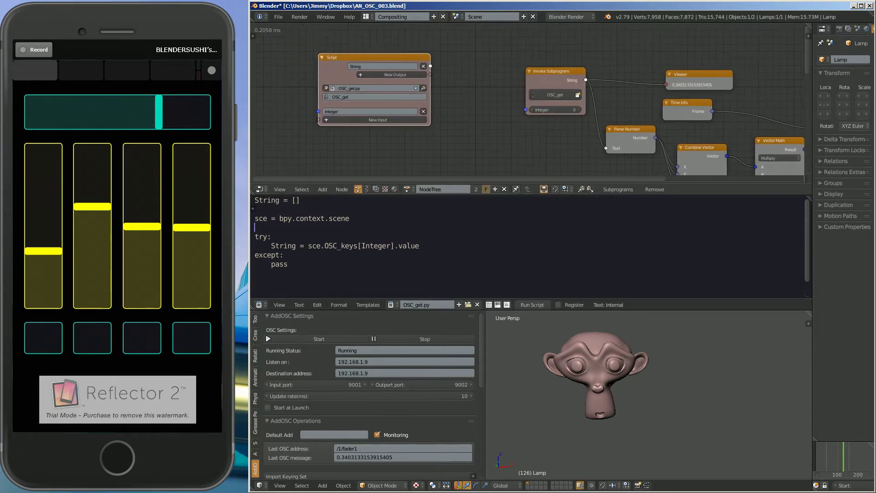
Make the node editor slightly taller and examine the chain from the first Invoke Subprogram node to Object Transforms Output
drag(571, 196, 571, 210)
middle_drag(593, 123, 488, 111)
scroll(454, 109, up, 5)
scroll(384, 27, up, 1)
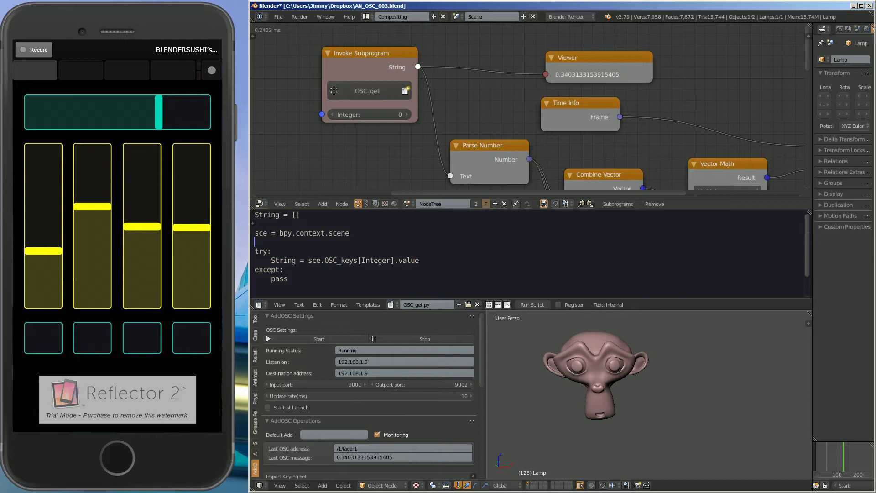
middle_drag(529, 110, 601, 107)
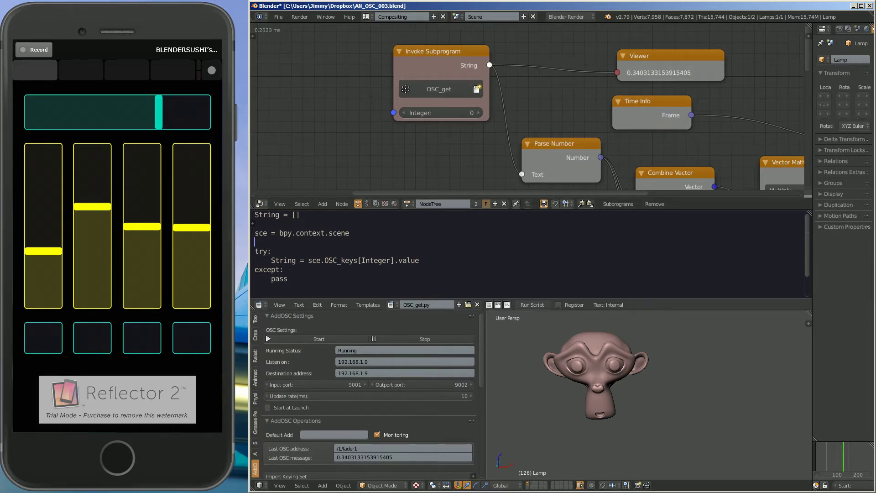
scroll(604, 77, down, 2)
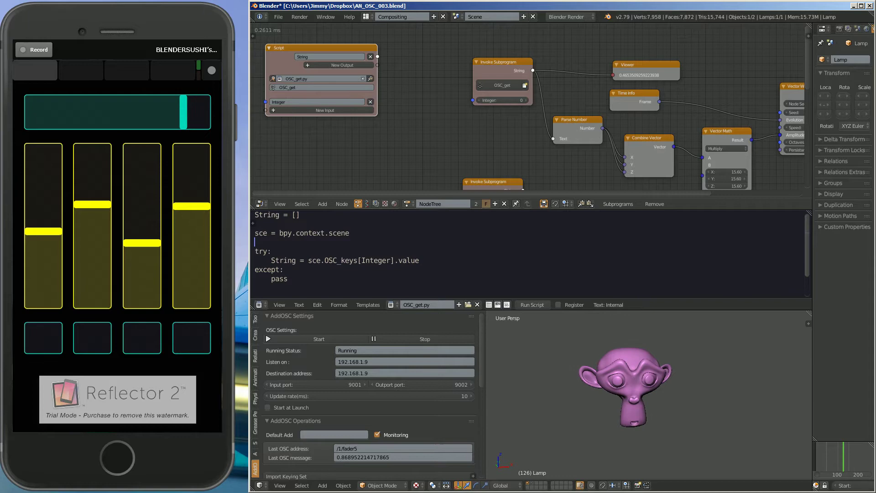
middle_drag(555, 183, 482, 139)
scroll(499, 142, down, 2)
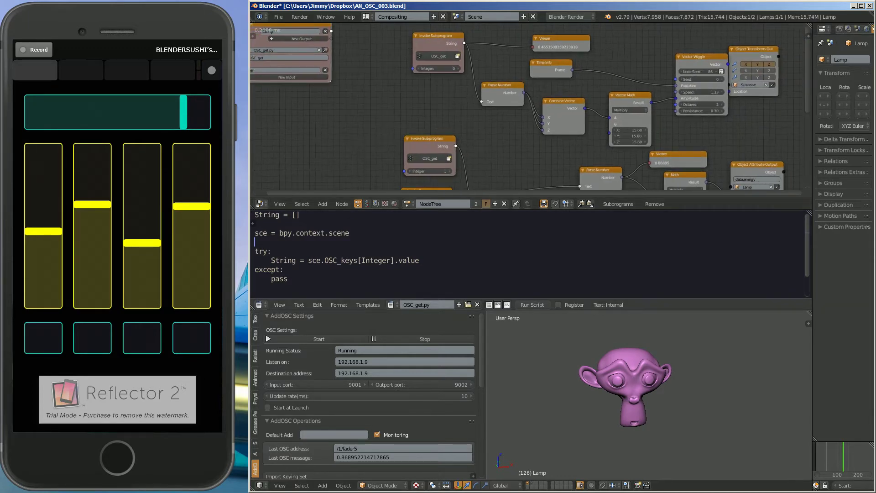
middle_drag(547, 132, 448, 128)
scroll(449, 129, up, 1)
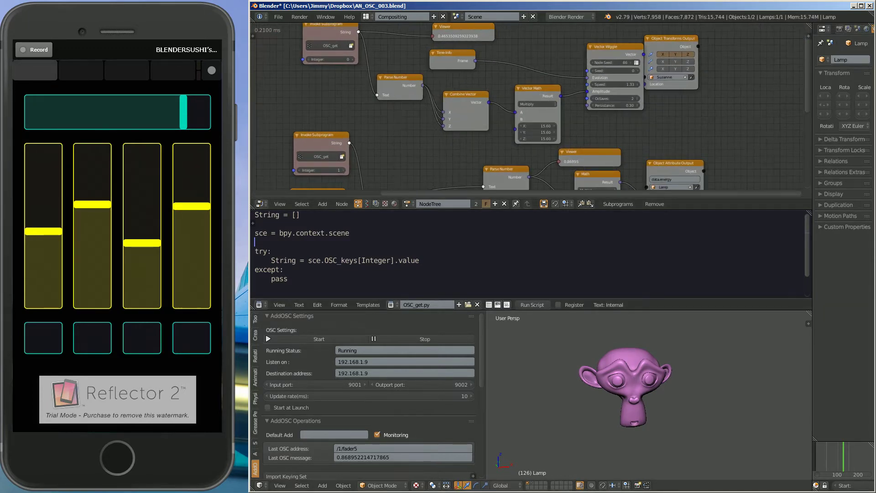
Start animation playback, maximize the 3D view and narrow its tool shelf
key(alt+a)
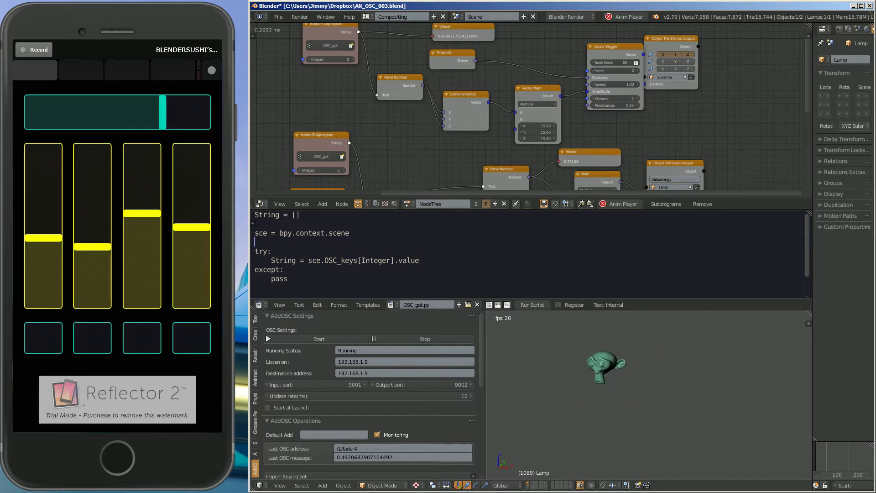
key(ctrl+space)
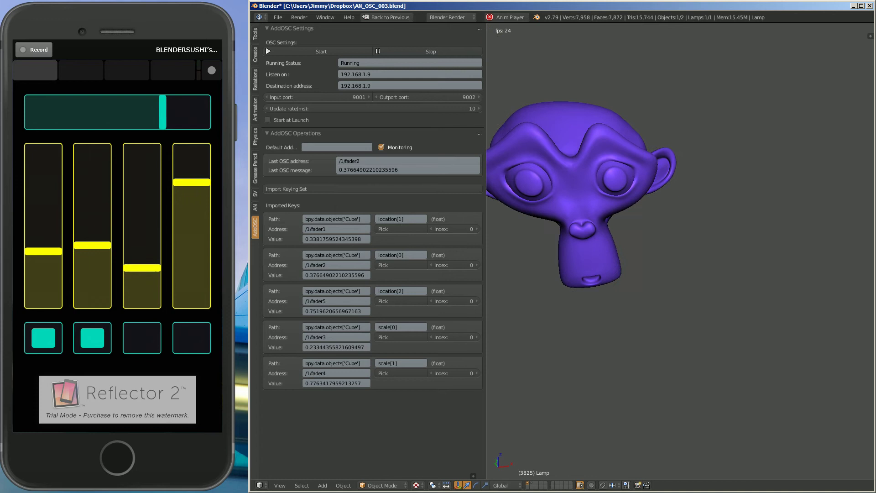
drag(487, 274, 453, 274)
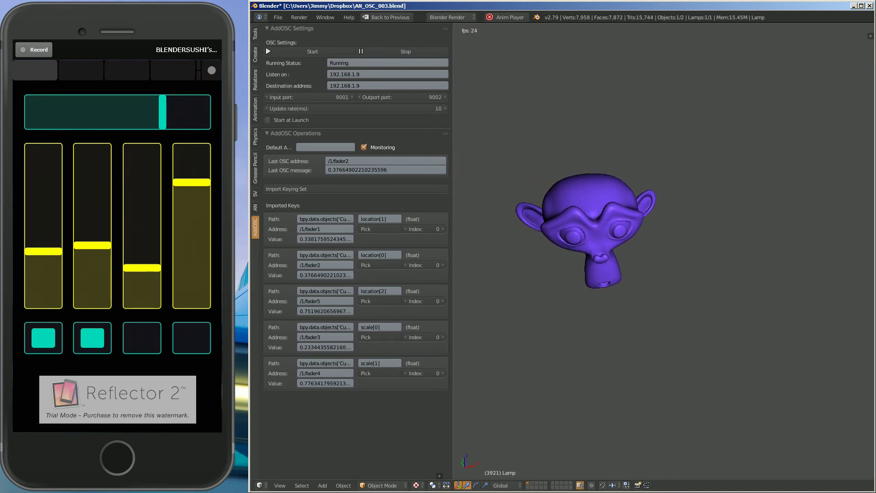
Return to the multi-editor layout and switch the window to full screen
key(ctrl+Up)
key(ctrl+Up)
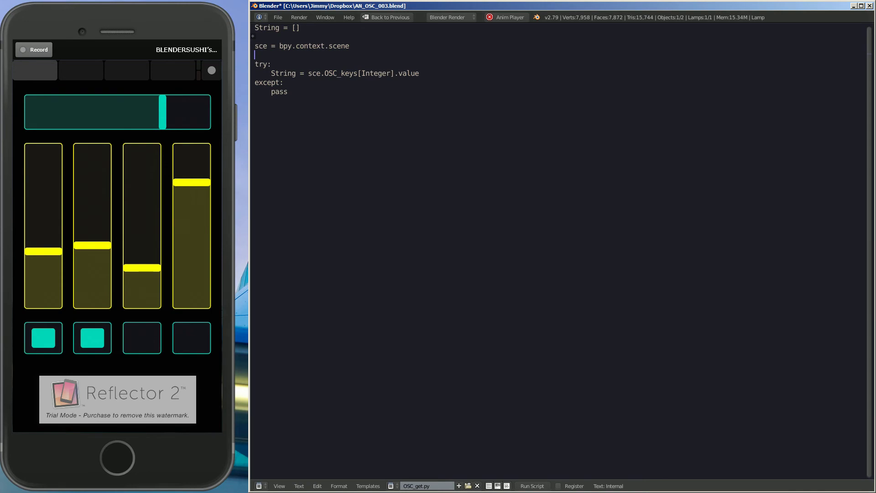
key(ctrl+Up)
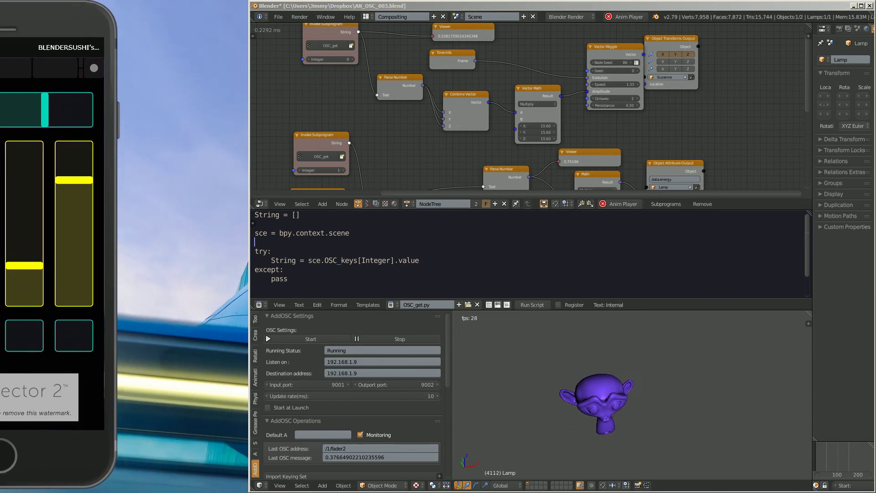
click(325, 17)
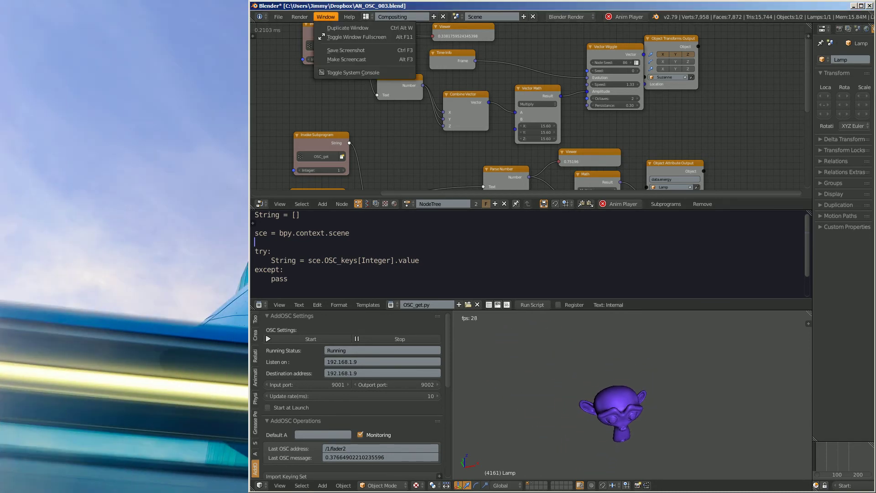
click(355, 37)
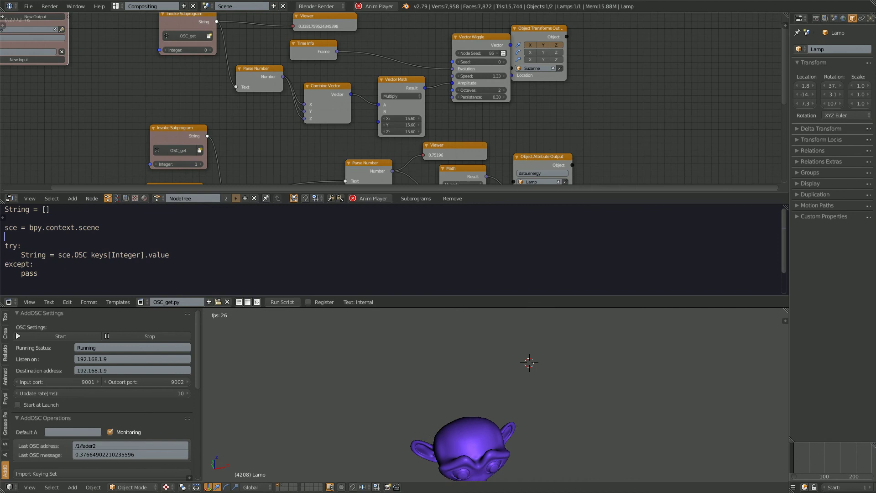
Maximize the 3D view and hide its tool shelf
key(ctrl+space)
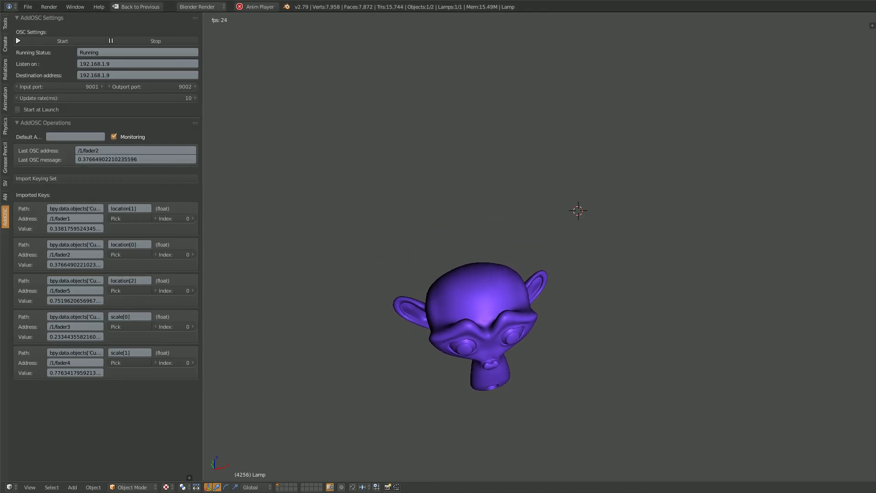
key(t)
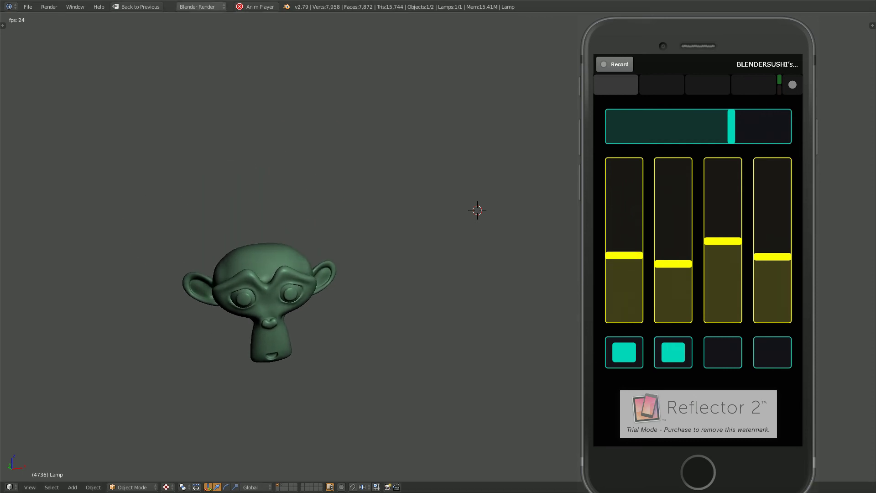
Restore the multi-editor layout and make the node editor taller above the script
click(137, 6)
scroll(393, 97, down, 4)
scroll(454, 95, up, 7)
middle_drag(393, 97, 472, 152)
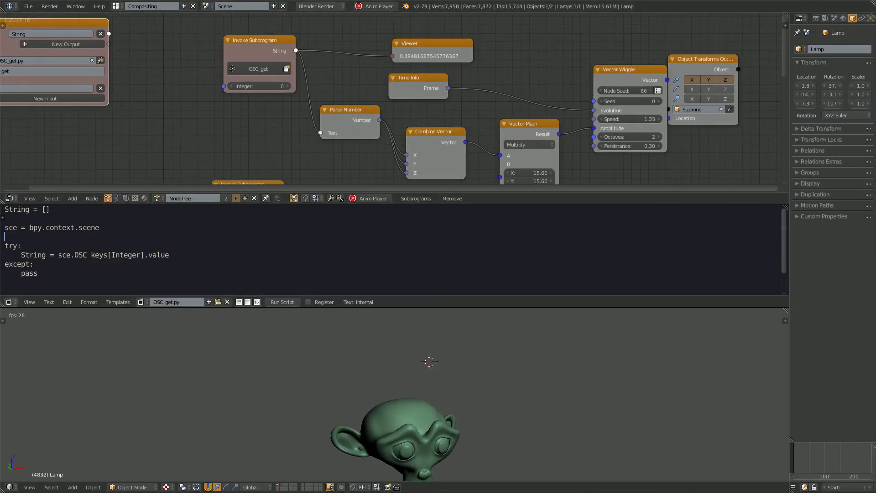
drag(473, 204, 473, 231)
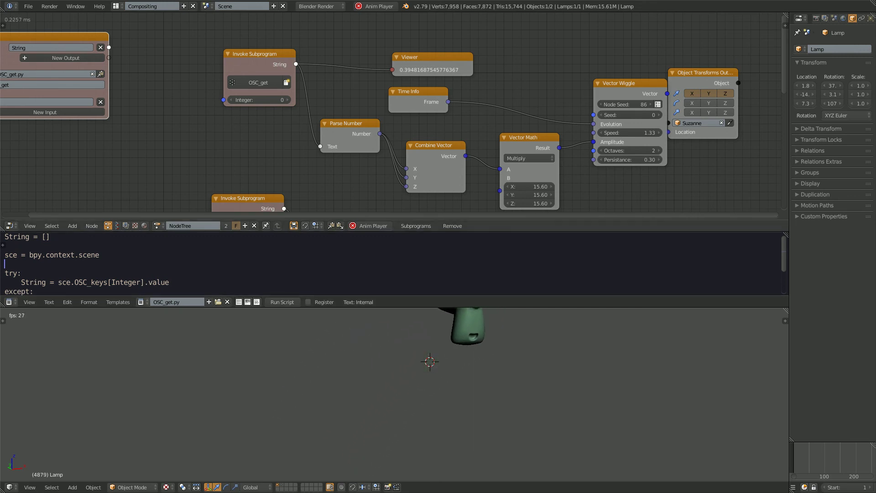
middle_drag(401, 132, 470, 133)
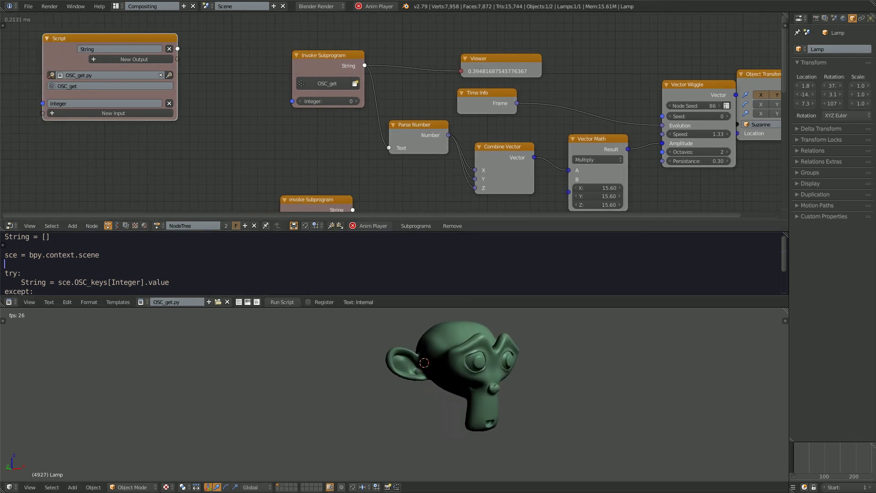
Move the first Invoke Subprogram node and its Parse Number node up and to the left in the node tree
middle_drag(338, 132, 310, 135)
drag(297, 58, 280, 40)
scroll(281, 46, down, 1)
middle_drag(296, 83, 239, 45)
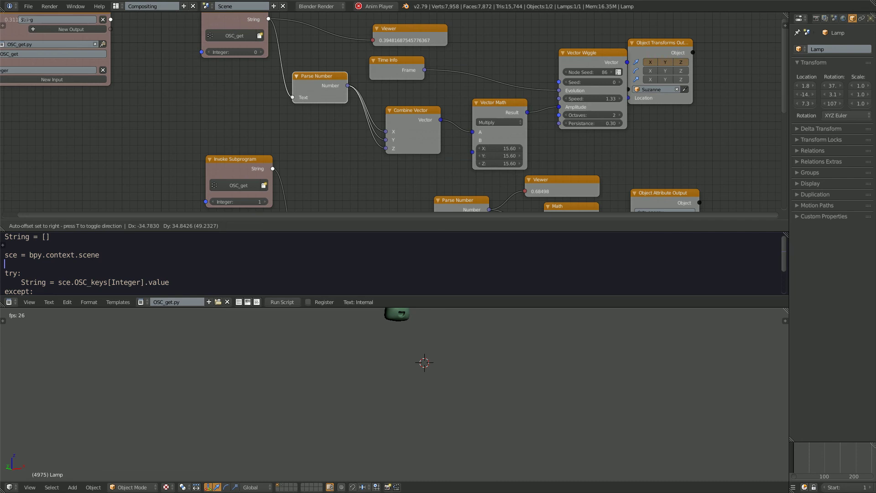
drag(316, 82, 314, 80)
middle_drag(411, 110, 249, 84)
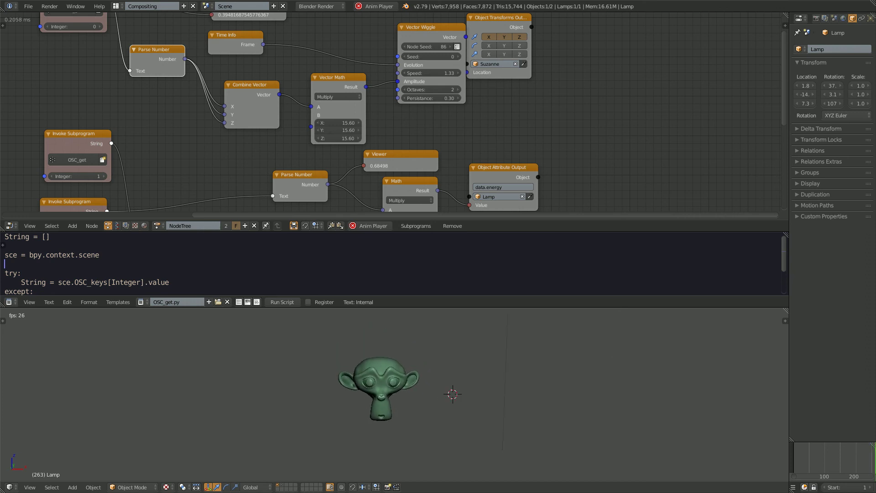
Nudge the Invoke Subprogram node with Integer 1 slightly up and to the left in the node tree
middle_drag(329, 133, 391, 107)
scroll(374, 109, down, 2)
scroll(388, 111, down, 2)
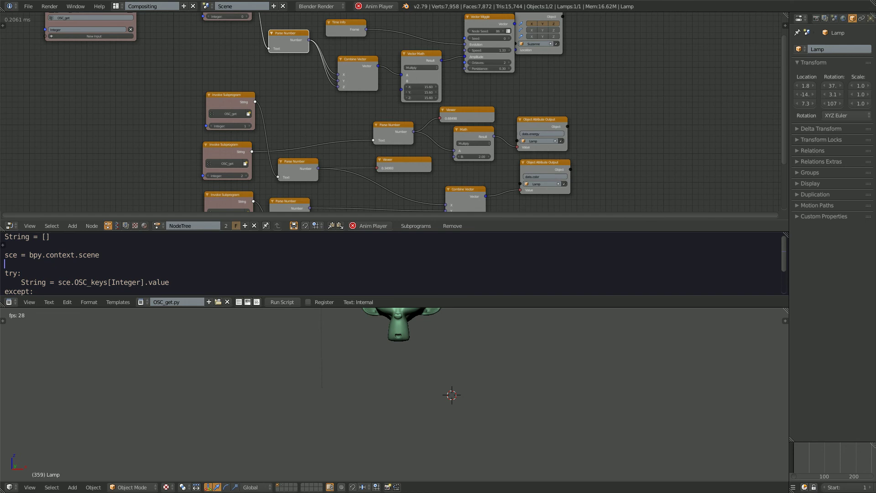
drag(228, 102, 226, 98)
Examine the node branches that drive the lamp's data.energy and data.color attributes
middle_drag(226, 98, 117, 63)
scroll(117, 63, up, 1)
scroll(191, 118, up, 1)
middle_drag(192, 118, 240, 83)
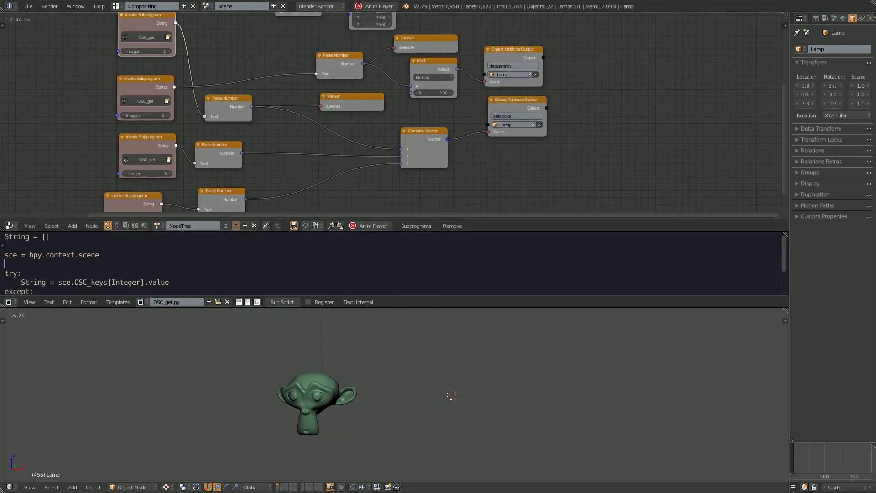
click(416, 226)
middle_drag(417, 197, 430, 164)
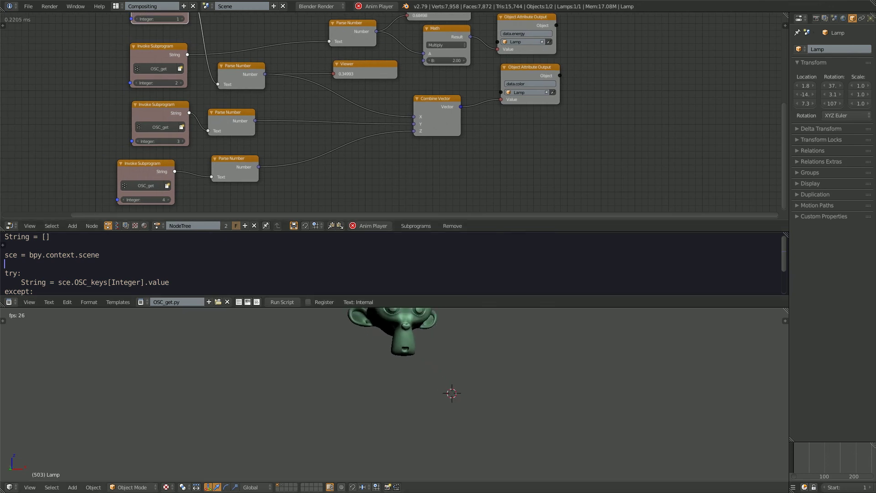